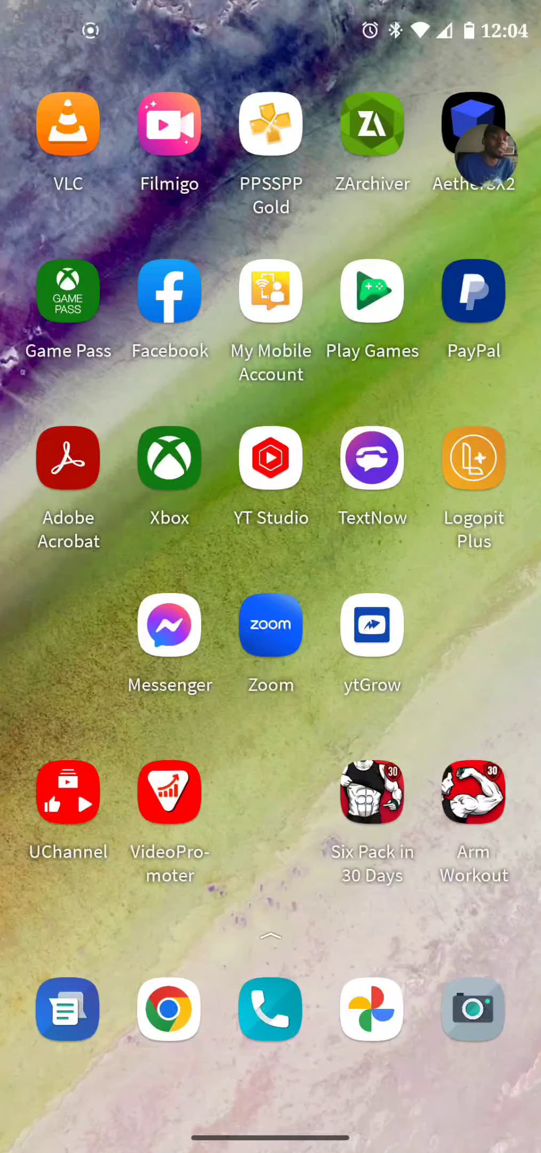
Launch AetherSX2 and browse to the Downloads > Games > Crossover Legends V.6.0 folder
key(Tab)
key(Right)
key(Right)
key(Right)
key(Right)
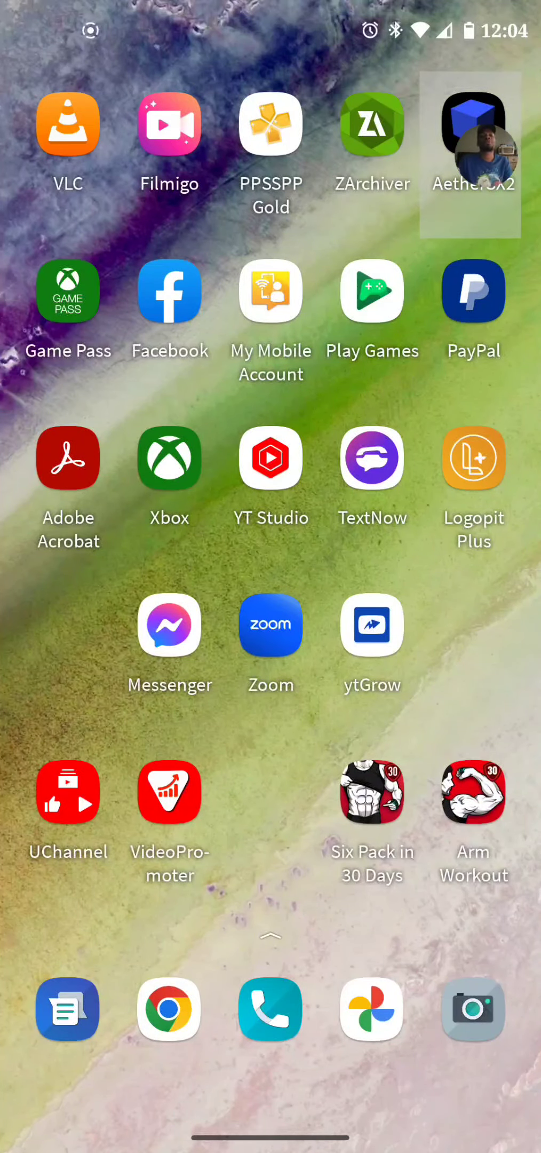
key(Return)
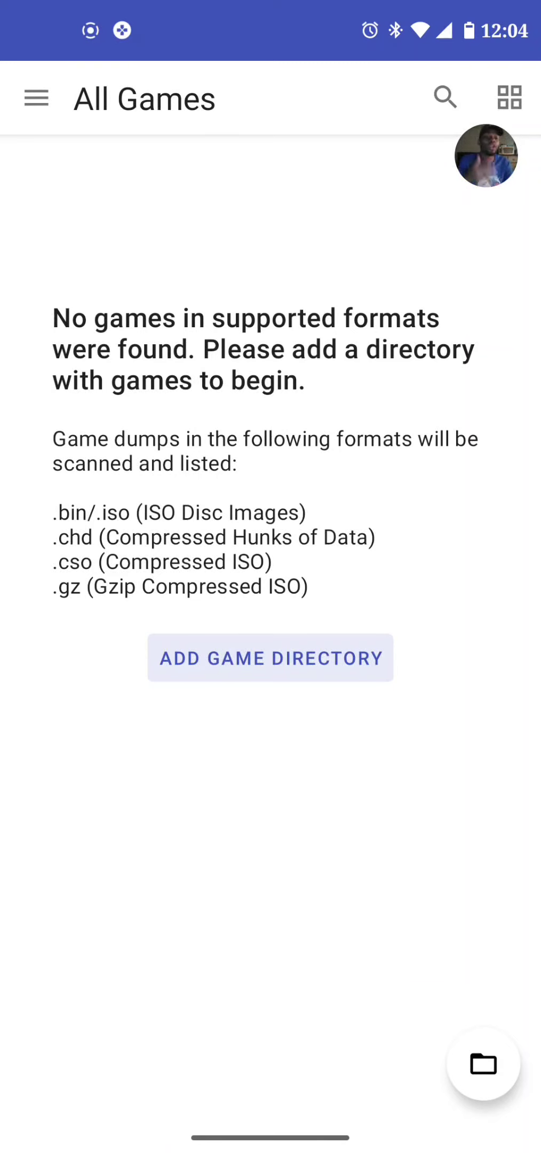
key(Tab)
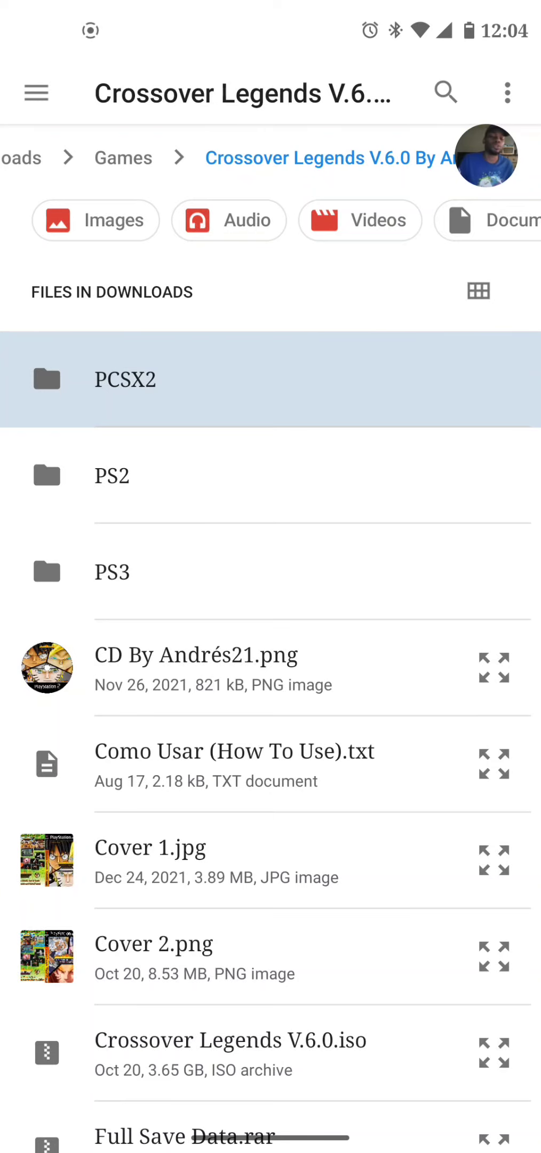
key(Down)
key(Down)
key(Down)
key(Down)
key(Down)
key(Down)
key(Down)
key(Down)
key(Down)
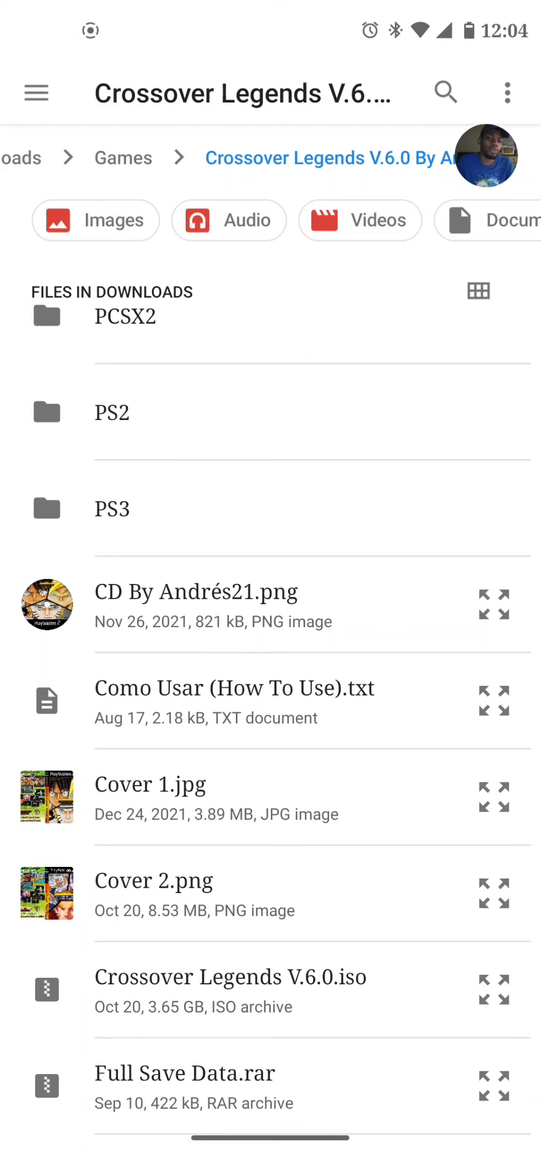
key(Up)
key(Up)
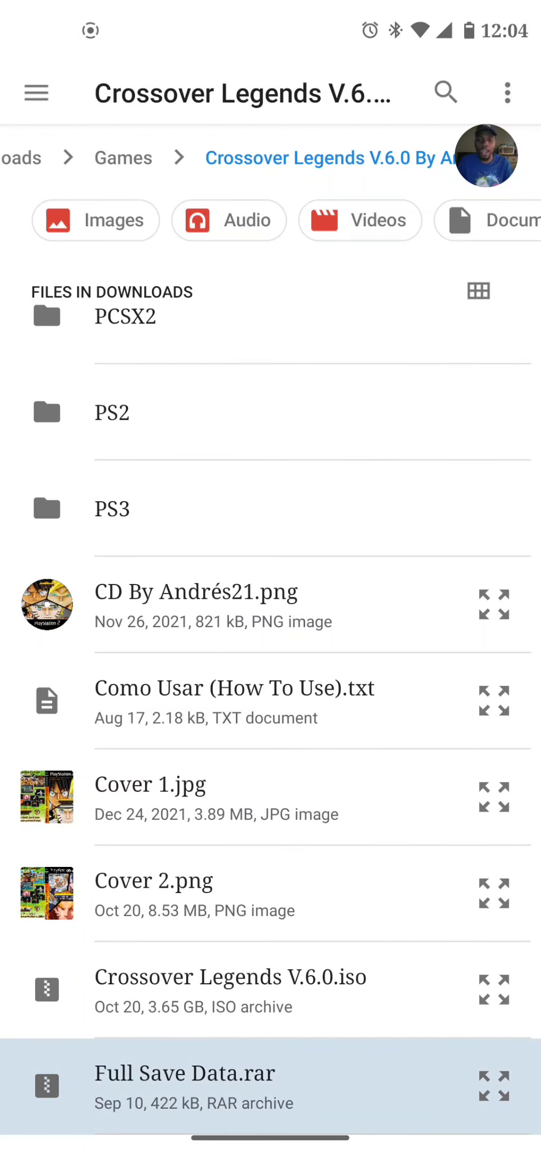
key(Up)
key(Up)
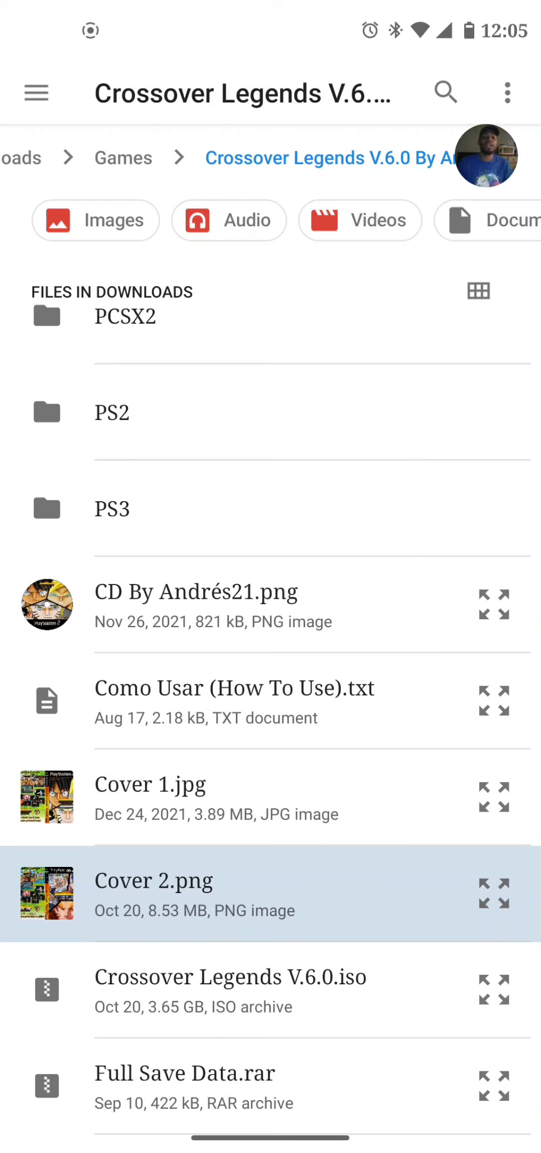
key(Up)
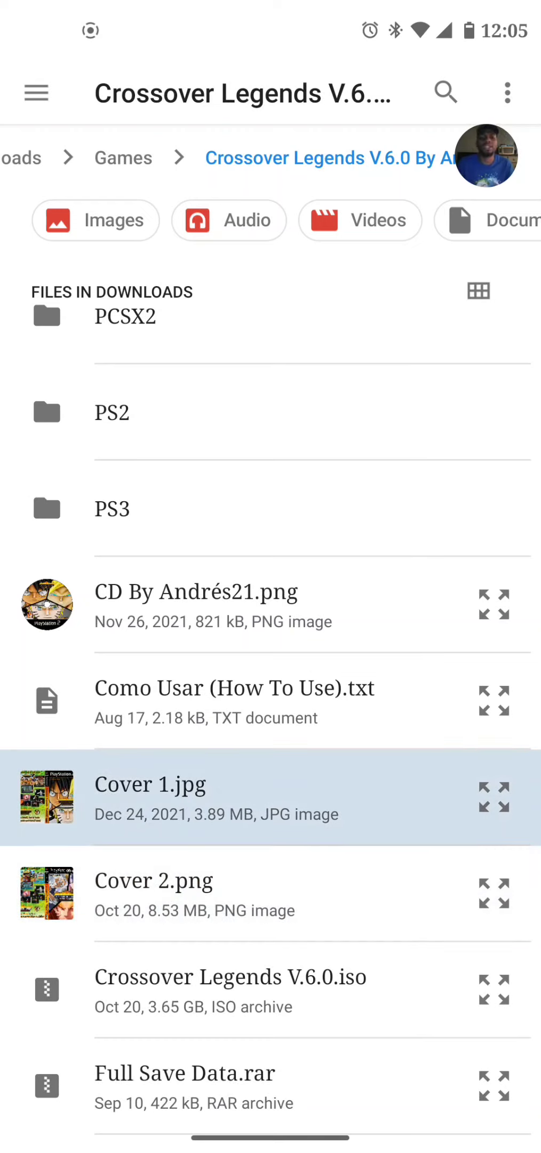
key(Down)
key(Up)
key(Down)
key(Down)
key(Down)
key(Down)
key(Down)
key(Up)
key(Up)
key(Up)
key(Up)
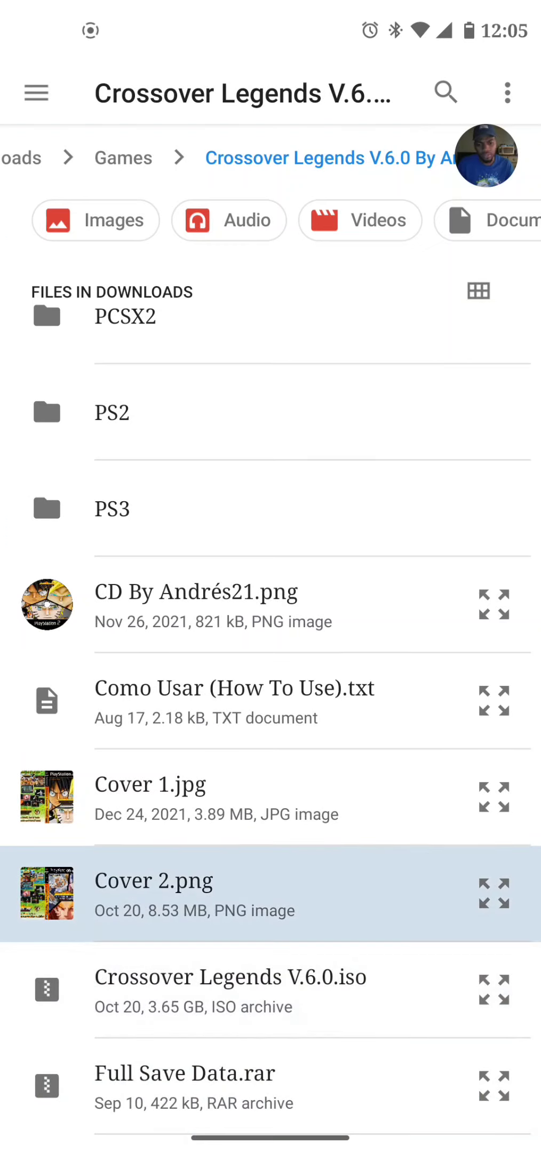
key(Down)
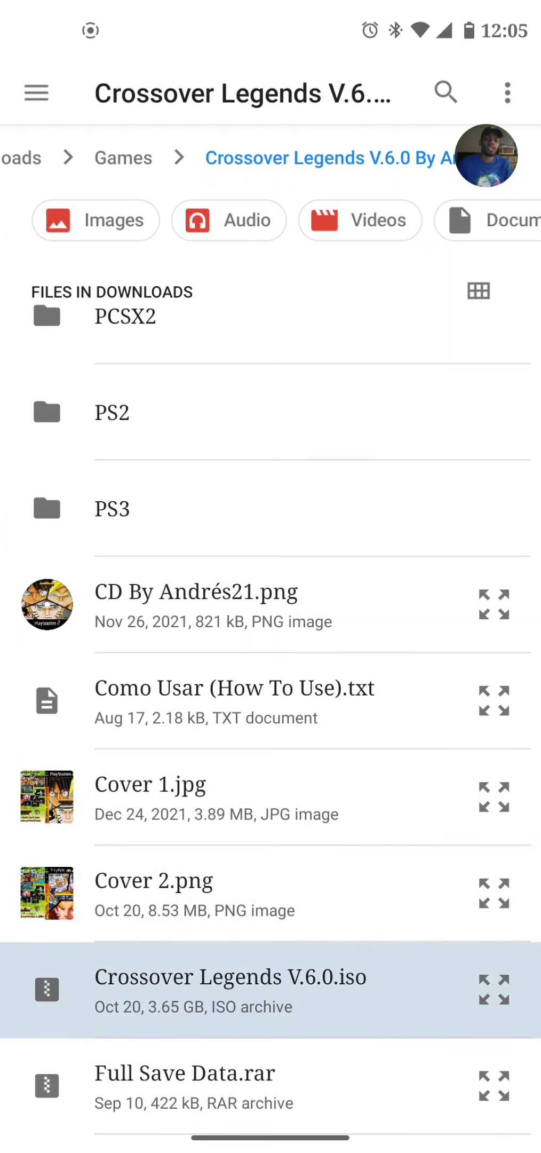